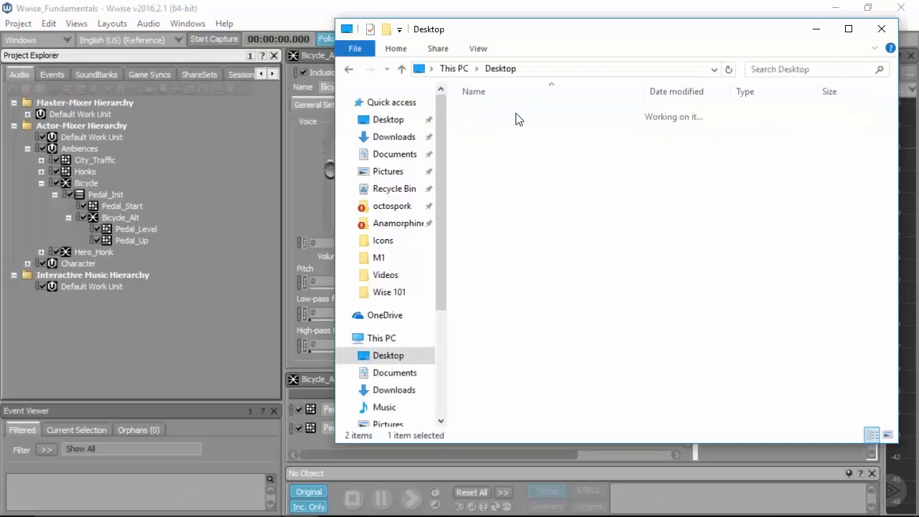
# Step: Import Pedaling_01 to Pedaling_03 from the Bicycle assets folder into the Pedal_Level container as Sound SFX
pyautogui.doubleClick(515, 114)
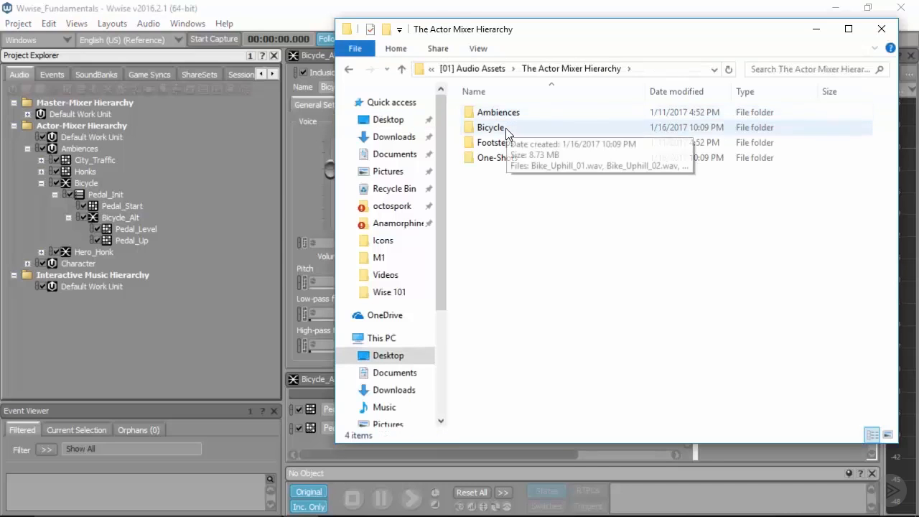
pyautogui.doubleClick(497, 129)
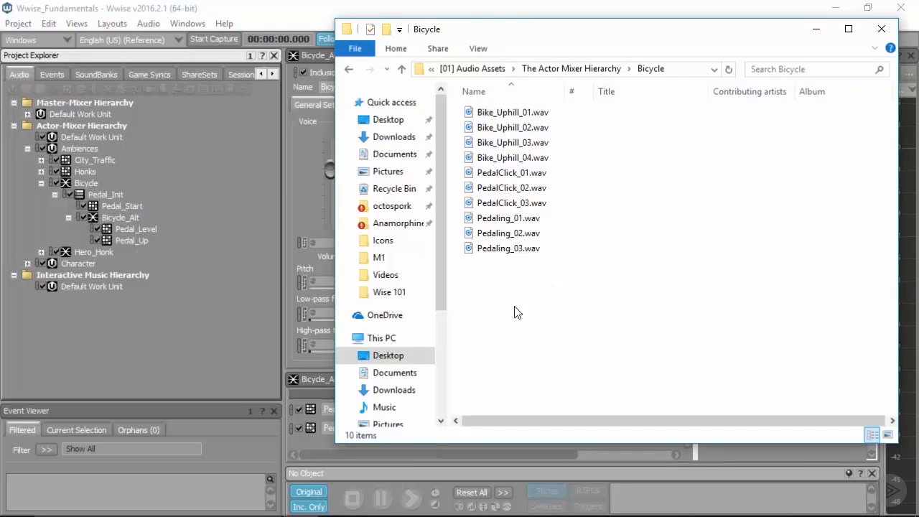
pyautogui.moveTo(514, 291); pyautogui.dragTo(496, 216)
pyautogui.moveTo(506, 219); pyautogui.dragTo(144, 227)
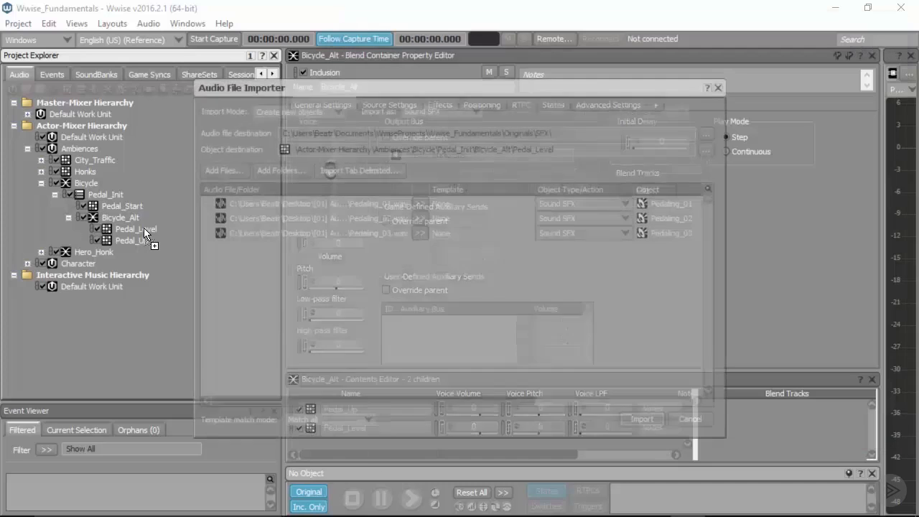
pyautogui.click(654, 421)
# Step: Import Bike_Uphill_01 to Bike_Uphill_04 from the Bicycle assets folder into the Pedal_Up container as Sound SFX
pyautogui.hotkey('alt', 'Tab')
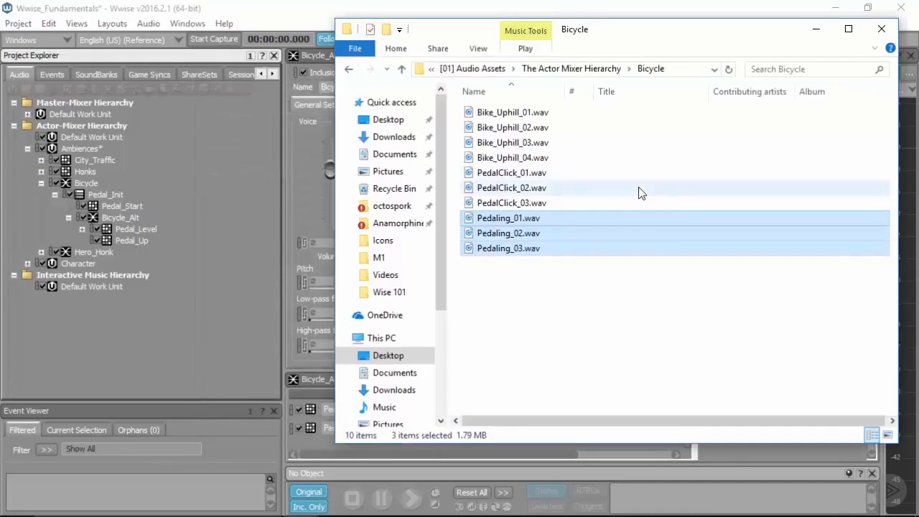
pyautogui.click(503, 158)
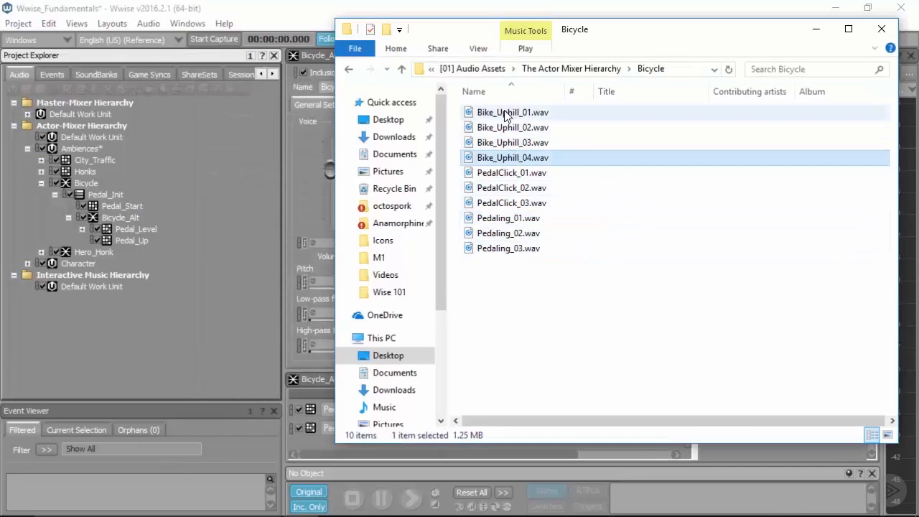
pyautogui.keyDown('shift'); pyautogui.click(505, 113); pyautogui.keyUp('shift')
pyautogui.moveTo(468, 132); pyautogui.dragTo(134, 240)
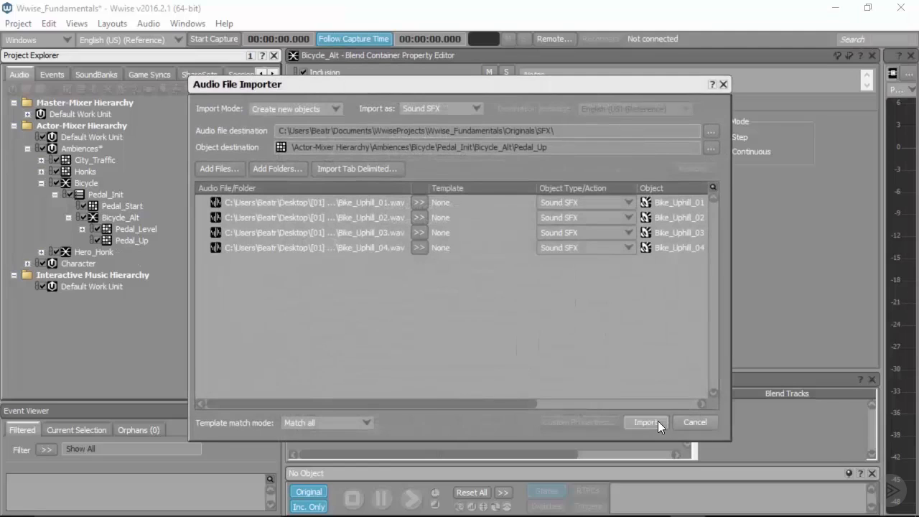
pyautogui.click(658, 421)
# Step: Import PedalClick_01 to PedalClick_03 from the Bicycle assets folder into the Pedal_Start container
pyautogui.hotkey('alt', 'Tab')
pyautogui.click(535, 204)
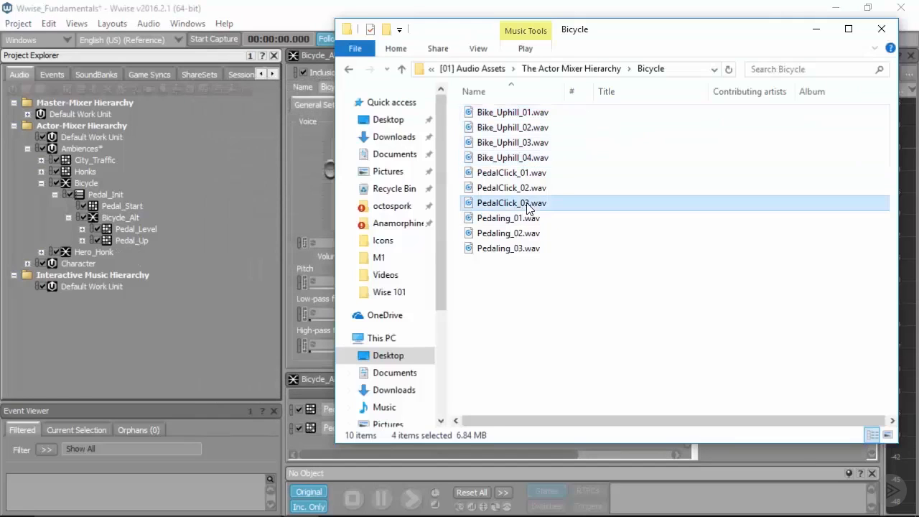
pyautogui.keyDown('shift'); pyautogui.click(507, 173); pyautogui.keyUp('shift')
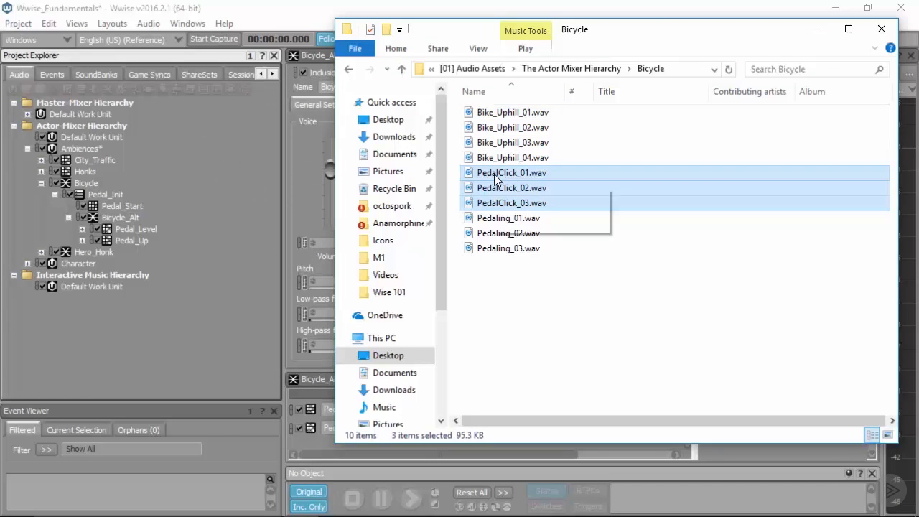
pyautogui.moveTo(494, 174); pyautogui.dragTo(123, 205)
pyautogui.click(644, 421)
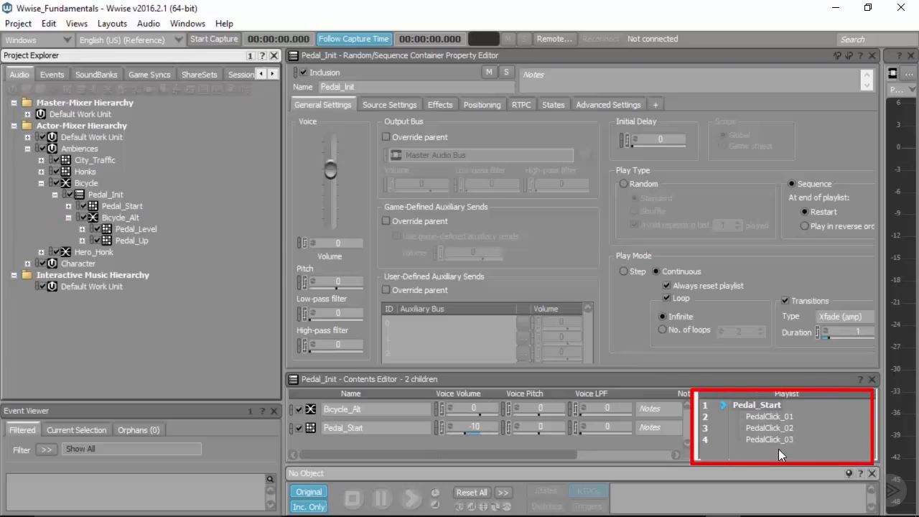
# Step: Play back the Pedal_Init sequence container to audition it, and stop playback
pyautogui.click(194, 191)
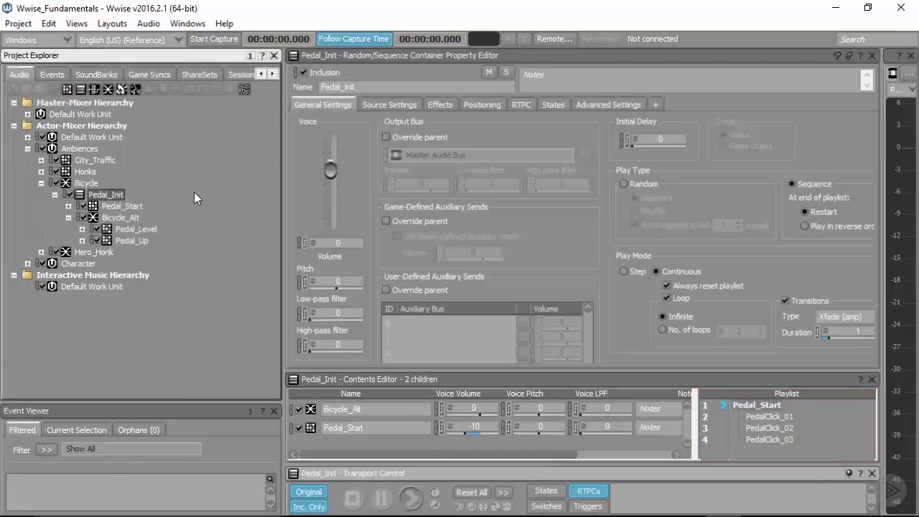
pyautogui.press('space')
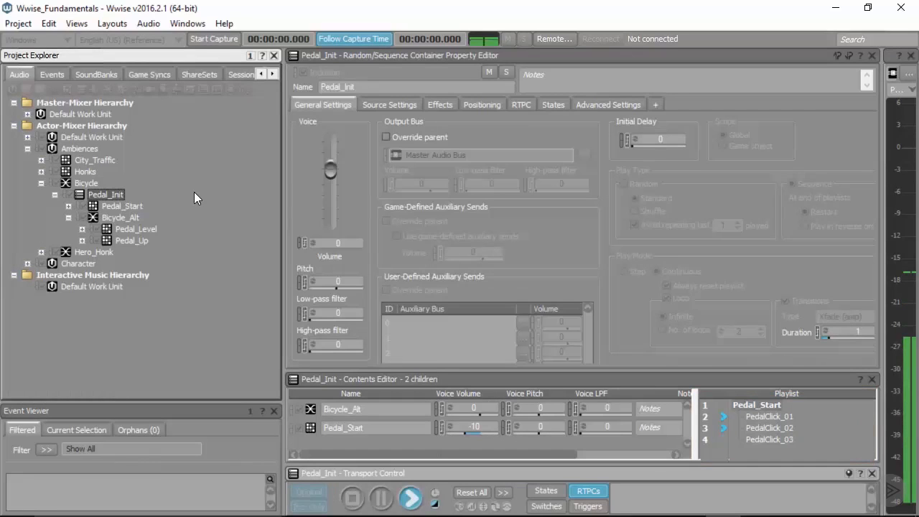
pyautogui.press('space')
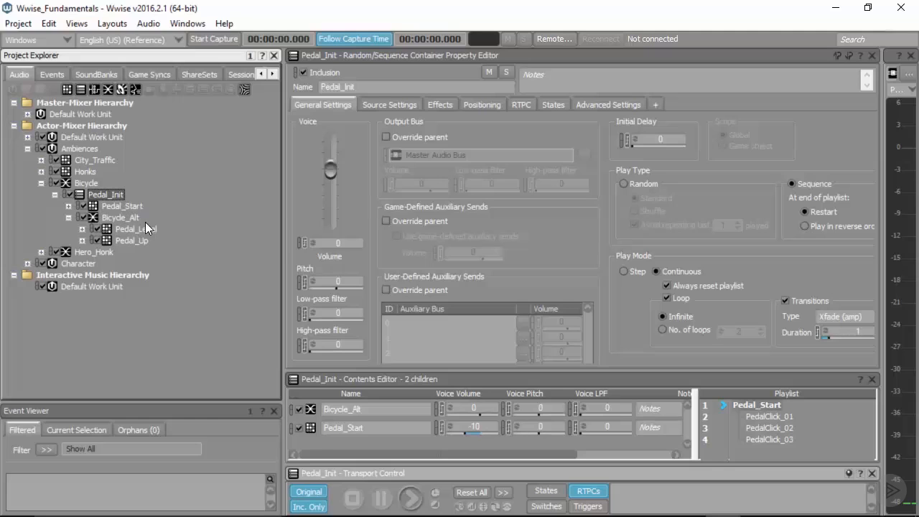
# Step: Add Bicycle_Alt to the end of Pedal_Init's playlist and set Pedal_Init's play mode to Step
pyautogui.moveTo(121, 221); pyautogui.dragTo(769, 449)
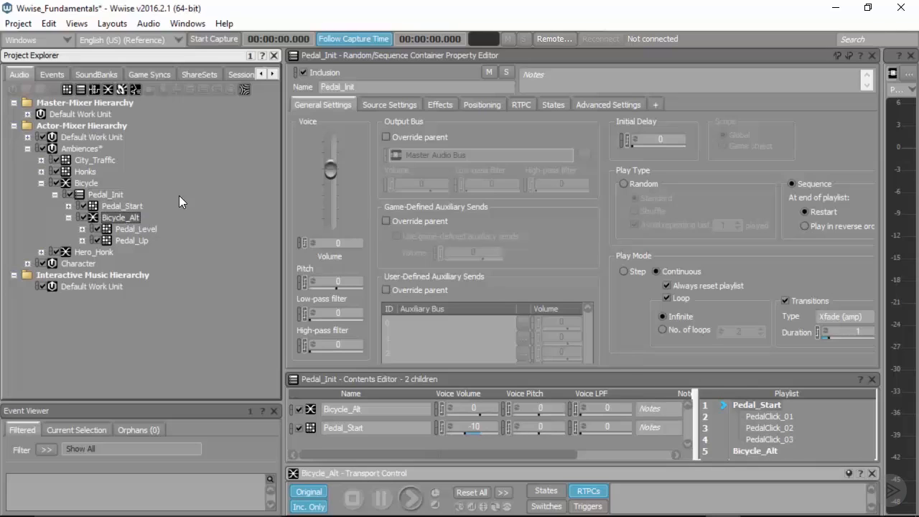
pyautogui.click(128, 228)
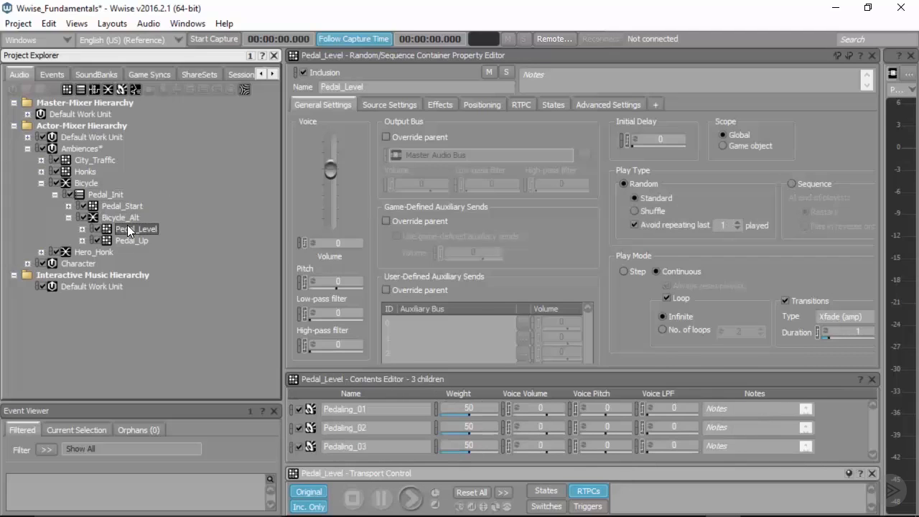
pyautogui.click(134, 240)
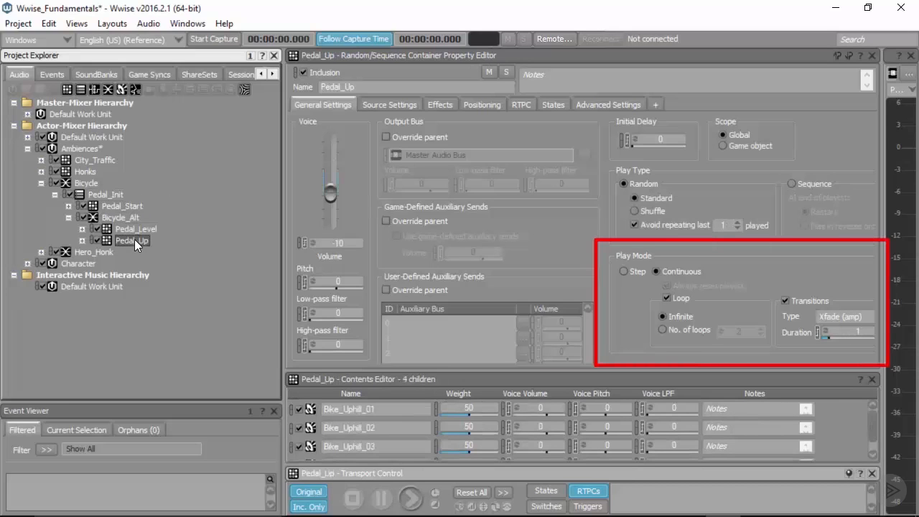
pyautogui.click(111, 195)
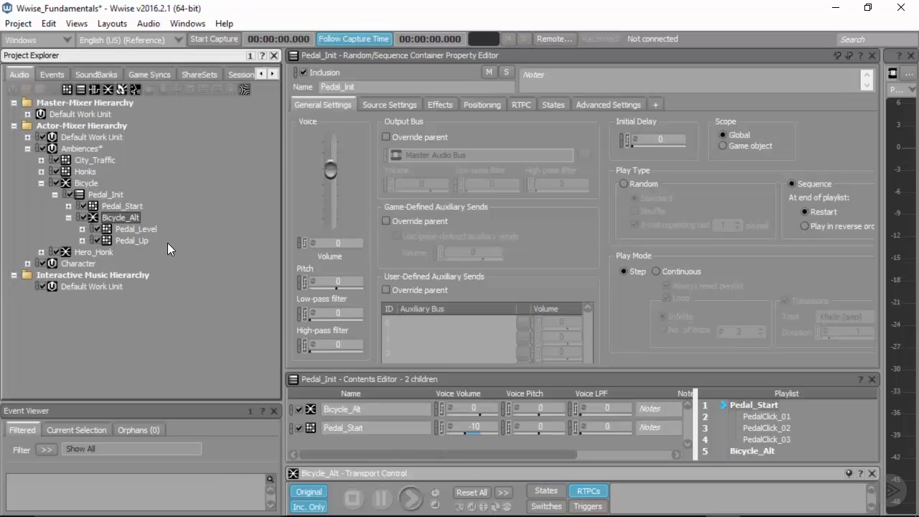
# Step: Add a new blend track to the Bicycle_Alt blend container
pyautogui.click(137, 229)
pyautogui.click(109, 217)
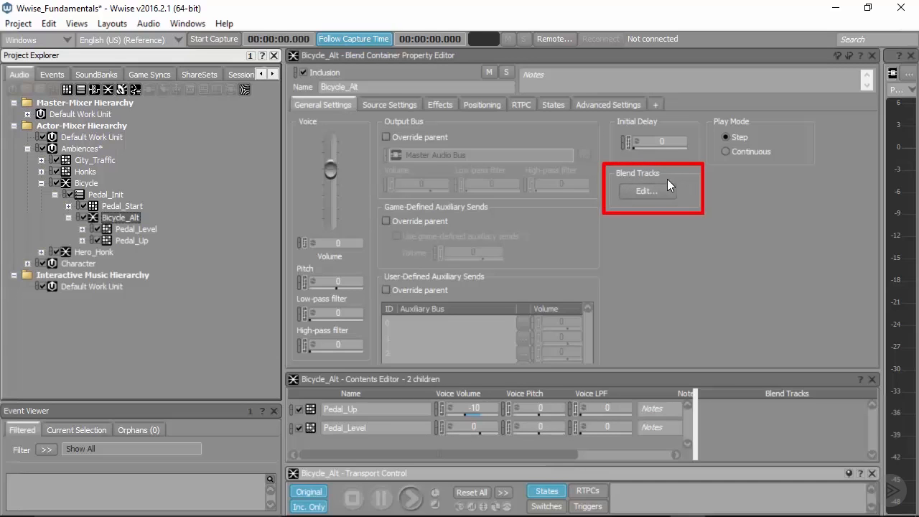
pyautogui.click(646, 191)
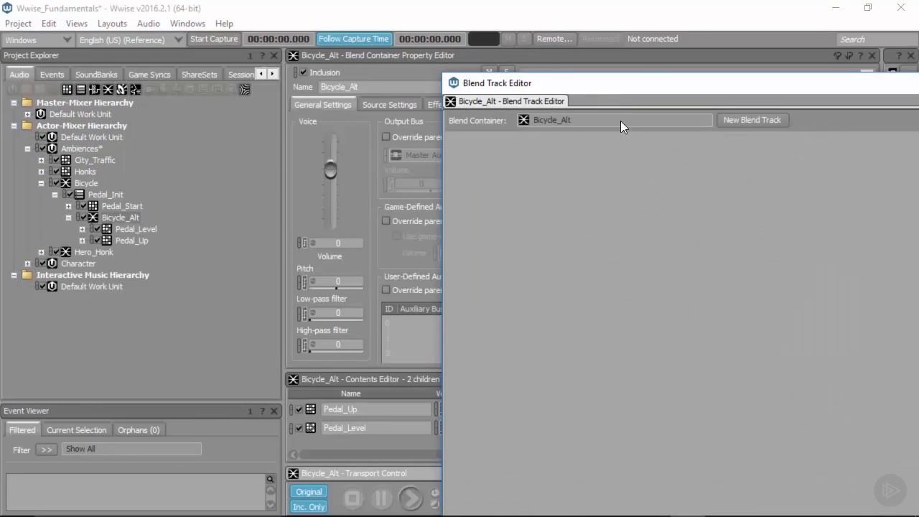
pyautogui.click(769, 119)
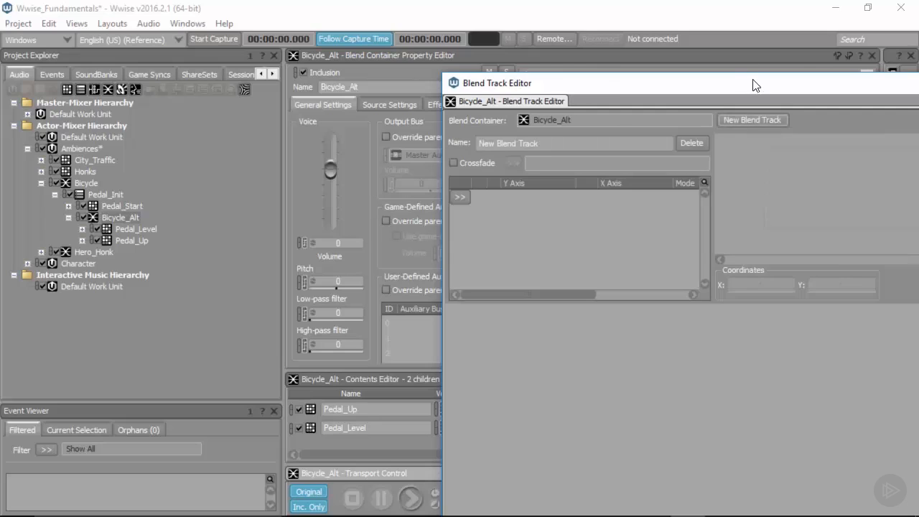
pyautogui.moveTo(754, 85); pyautogui.dragTo(312, 37)
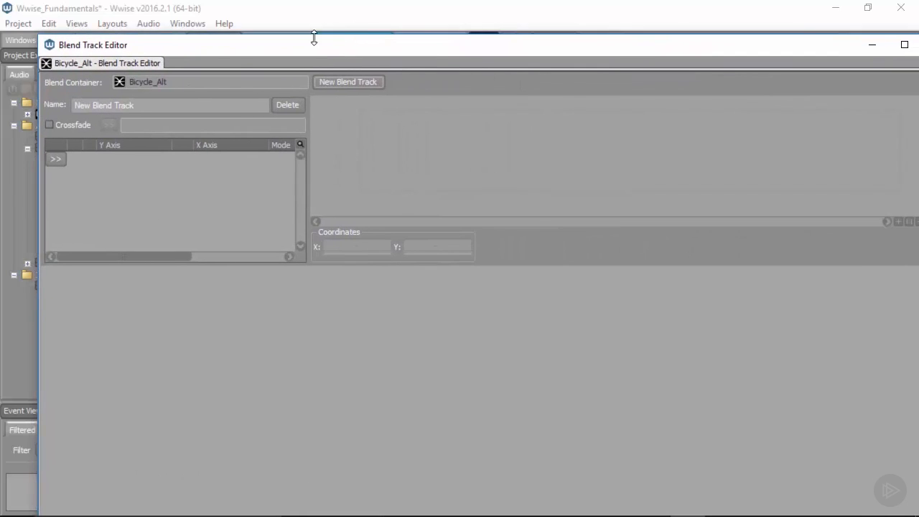
# Step: Rename Bicycle_Alt's new blend track as Altitude and close the Blend Track Editor
pyautogui.click(150, 107)
pyautogui.moveTo(140, 107); pyautogui.dragTo(40, 110)
pyautogui.write('Al')
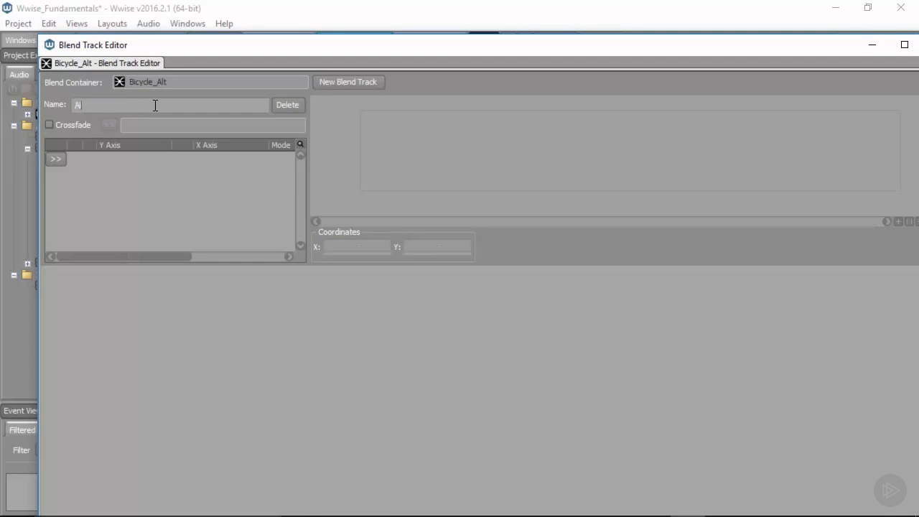
pyautogui.write('titude')
pyautogui.moveTo(829, 47); pyautogui.dragTo(802, 44)
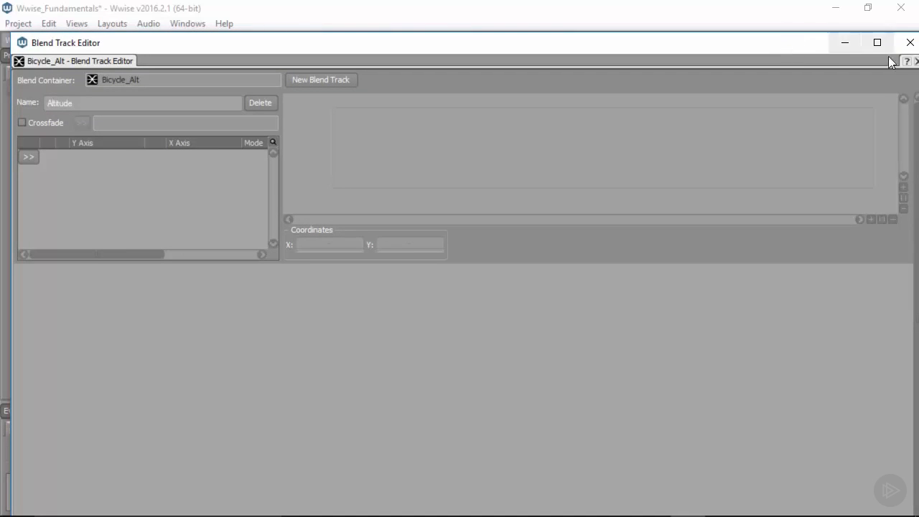
pyautogui.click(907, 43)
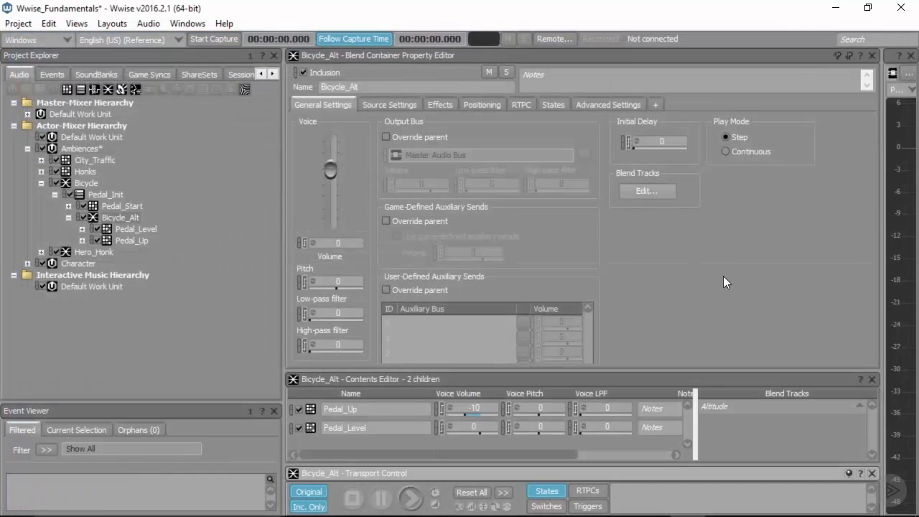
# Step: Create a game parameter named Altitude in the Game Parameters Default Work Unit and save the project
pyautogui.click(159, 76)
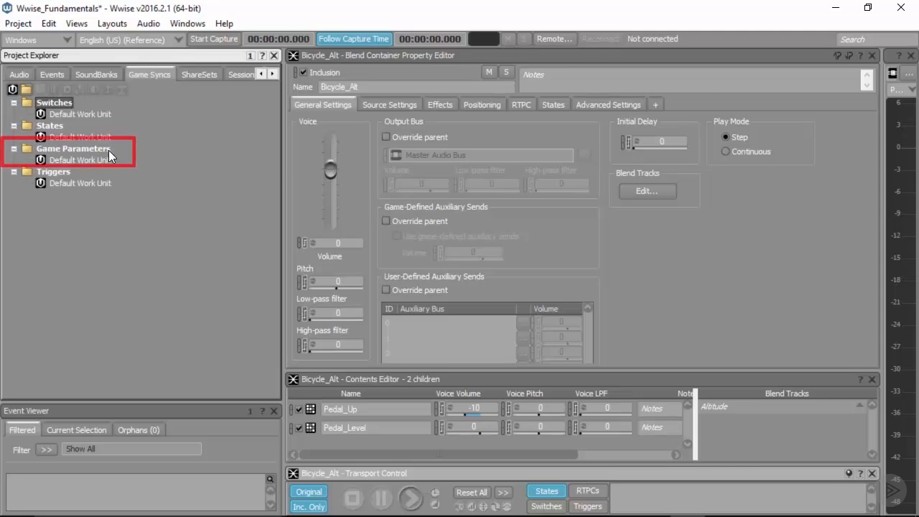
pyautogui.click(62, 165)
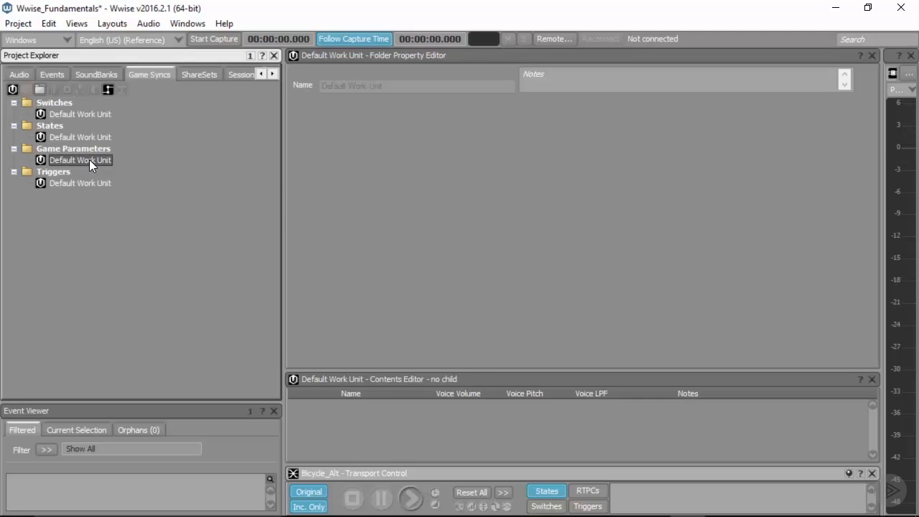
pyautogui.click(107, 90)
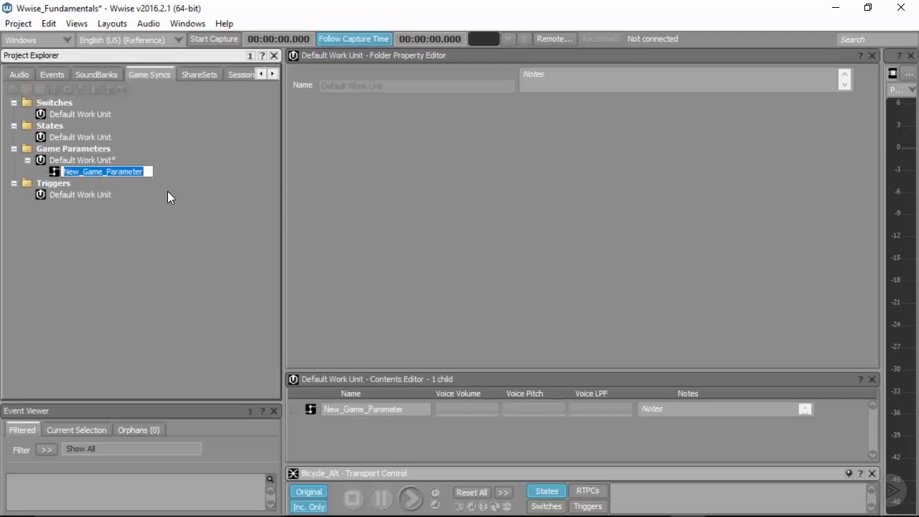
pyautogui.write('Altitude')
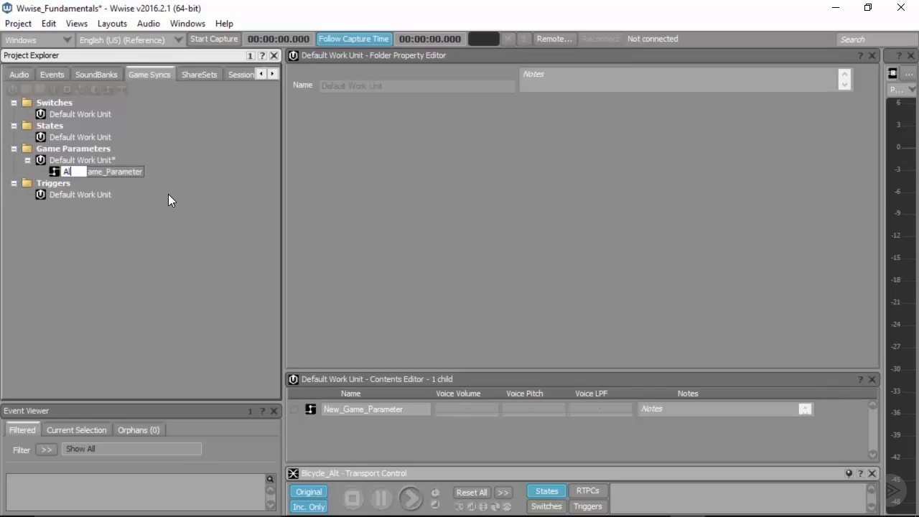
pyautogui.press('Return')
pyautogui.hotkey('ctrl', 's')
# Step: Enable crossfading on Bicycle_Alt's Altitude blend track, driven by the Altitude game parameter, and close the Blend Track Editor
pyautogui.click(19, 74)
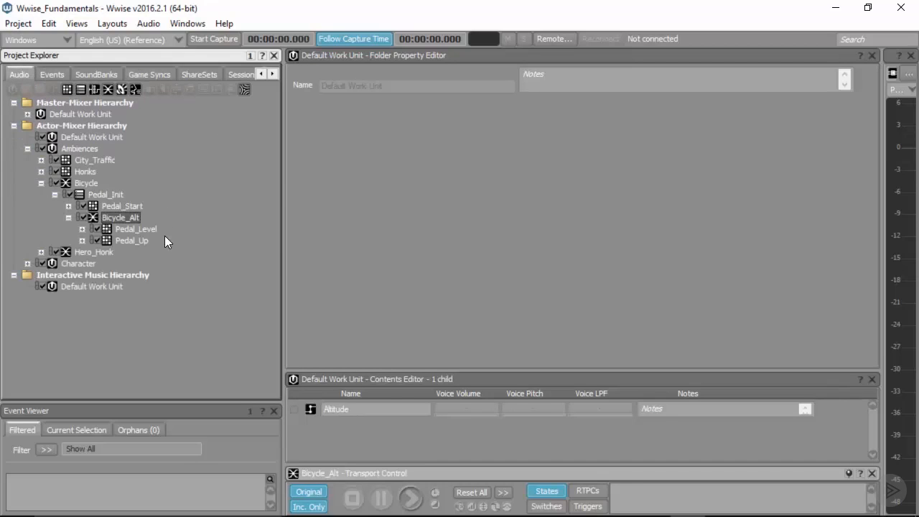
pyautogui.click(114, 217)
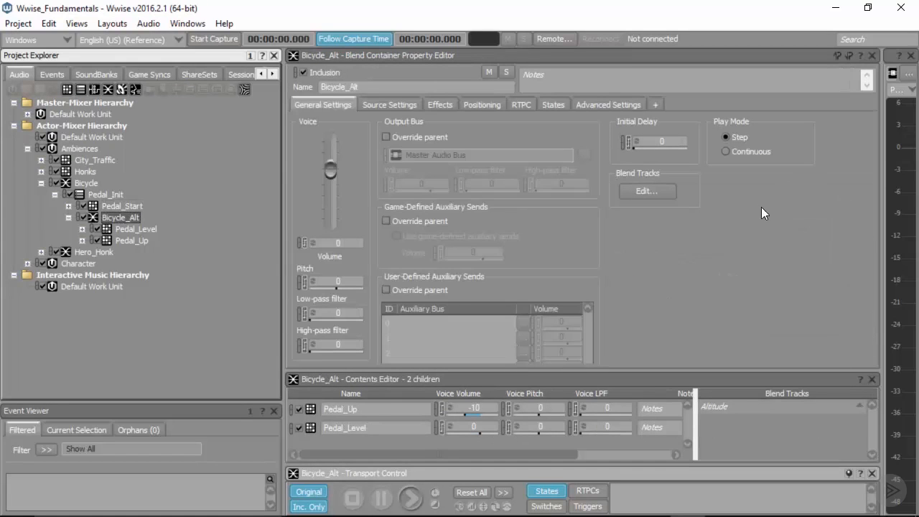
pyautogui.click(662, 190)
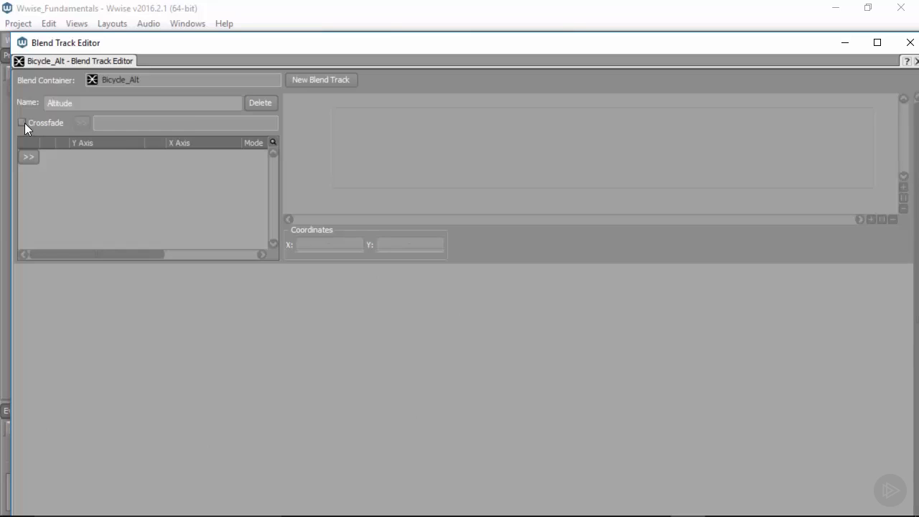
pyautogui.click(22, 122)
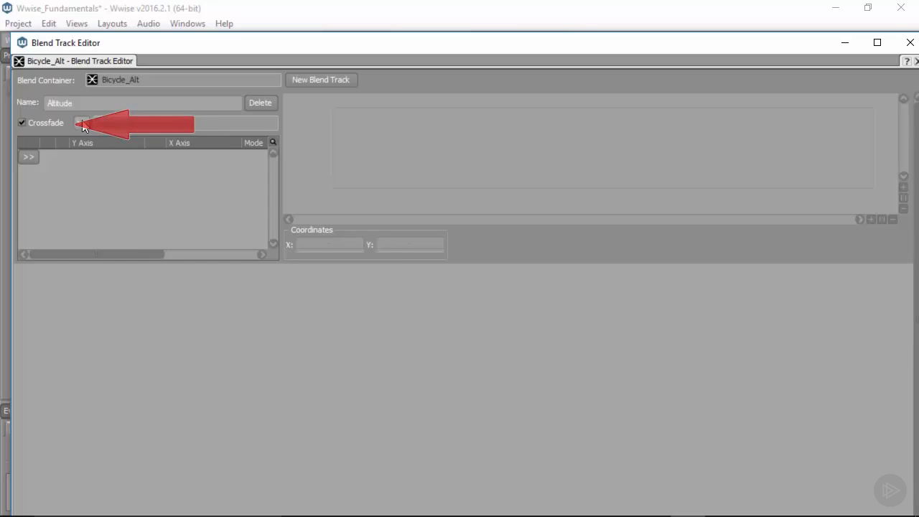
pyautogui.click(82, 123)
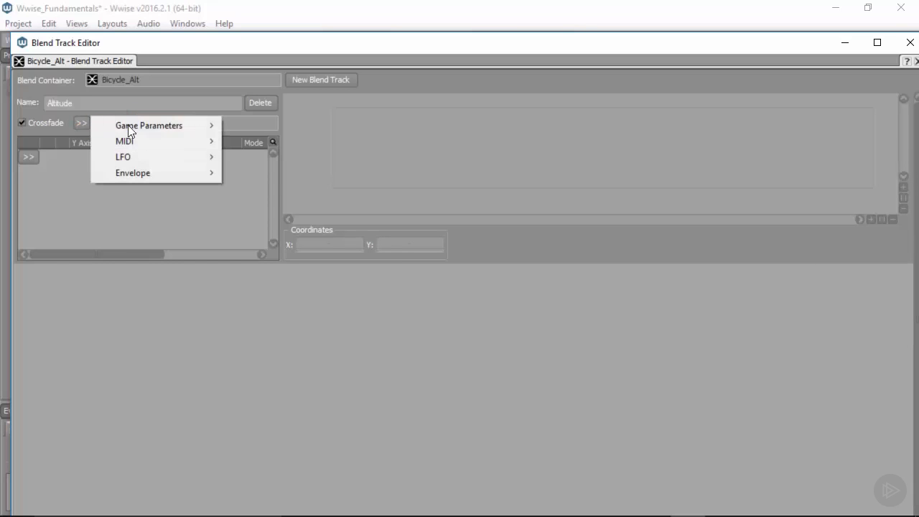
pyautogui.moveTo(140, 127)
pyautogui.click(257, 146)
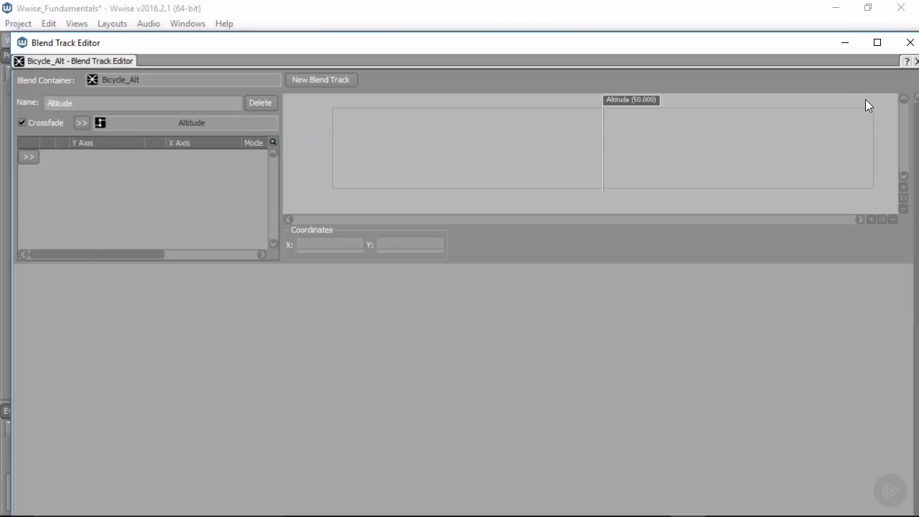
pyautogui.click(909, 44)
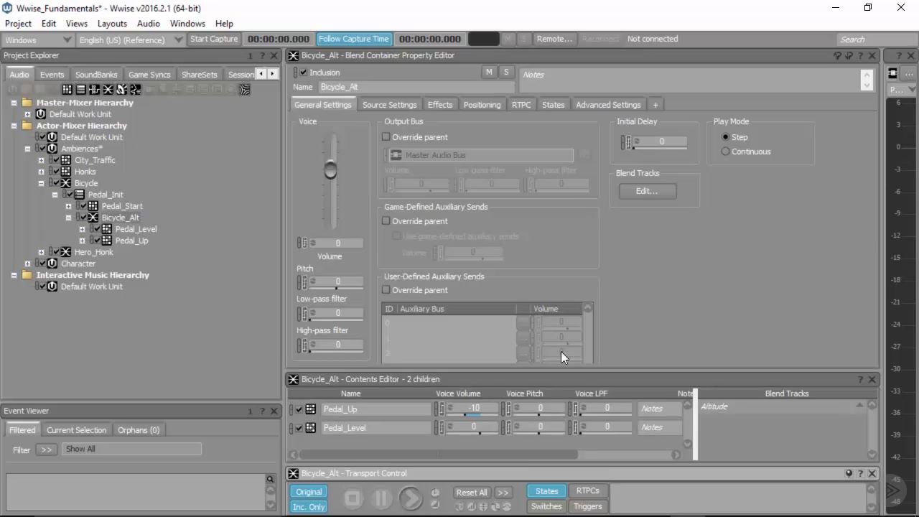
# Step: Assign the Pedal_Level container to Bicycle_Alt's Altitude blend track
pyautogui.click(134, 229)
pyautogui.moveTo(706, 412); pyautogui.dragTo(714, 407)
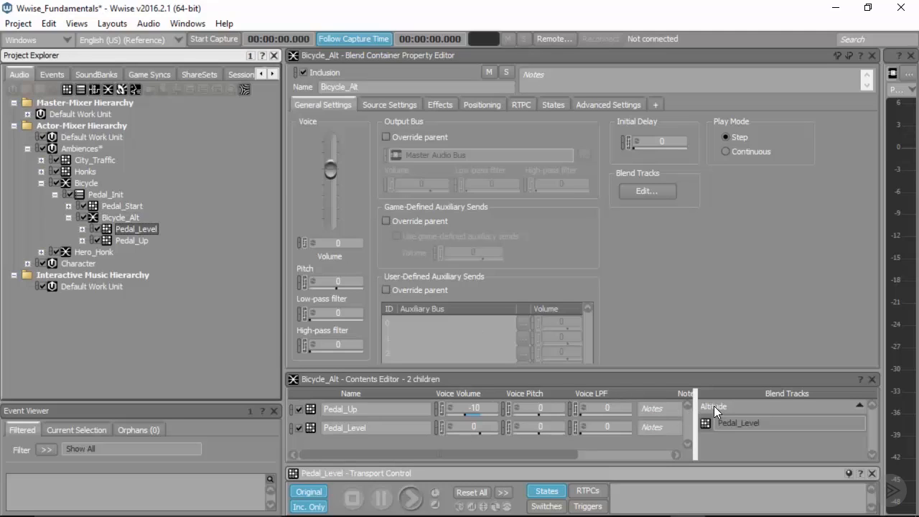
# Step: Assign the Pedal_Up container to Bicycle_Alt's Altitude blend track and review the resulting track in the Blend Track Editor
pyautogui.moveTo(104, 243); pyautogui.dragTo(715, 438)
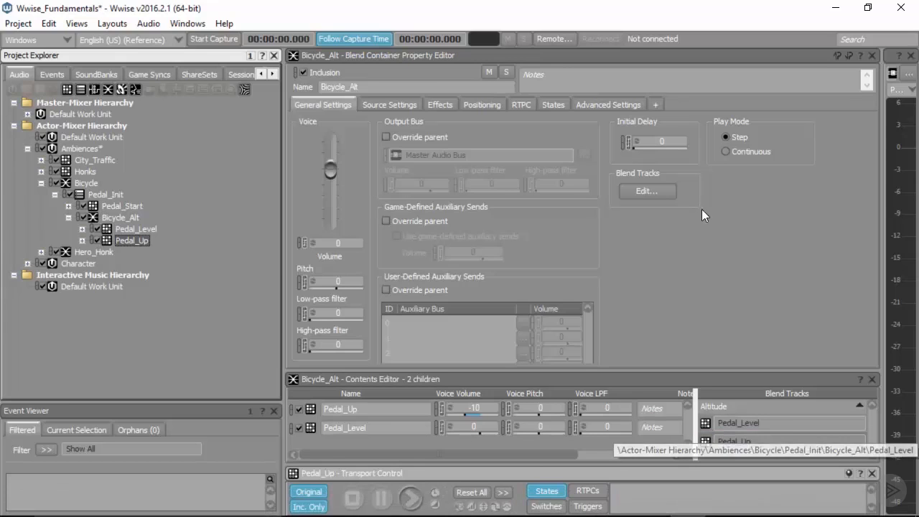
pyautogui.click(647, 192)
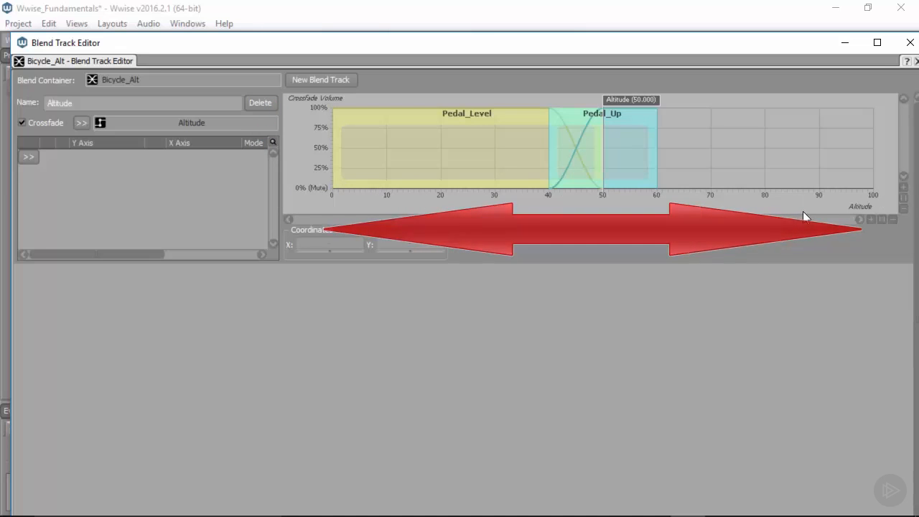
pyautogui.click(910, 43)
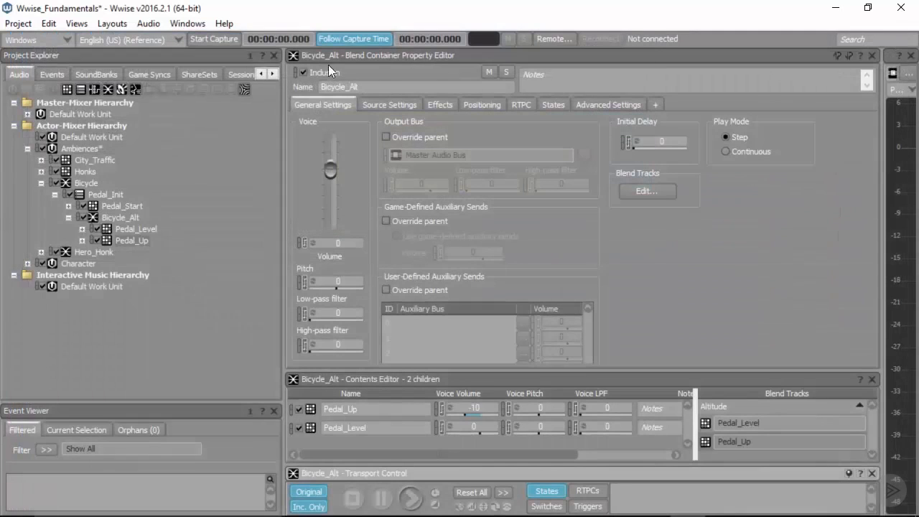
# Step: Set the Altitude game parameter's default value to 0 and save the project
pyautogui.click(160, 74)
pyautogui.click(70, 173)
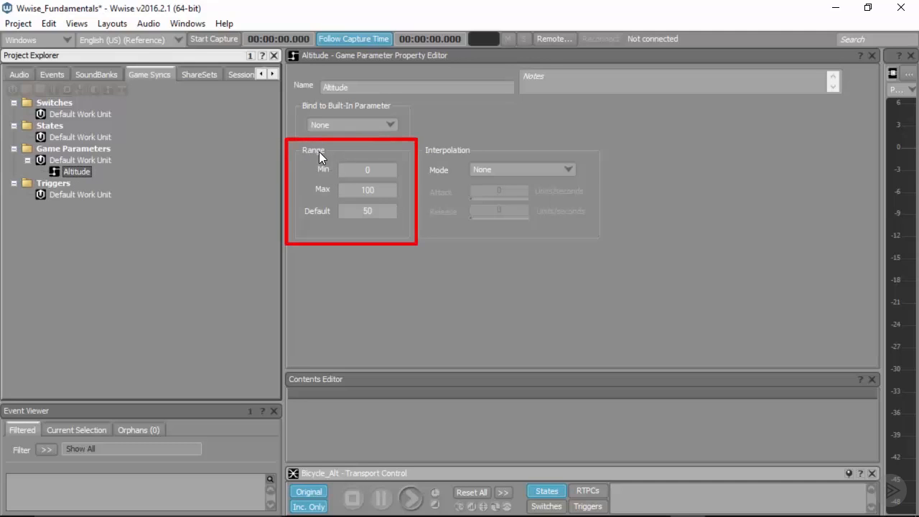
pyautogui.click(384, 215)
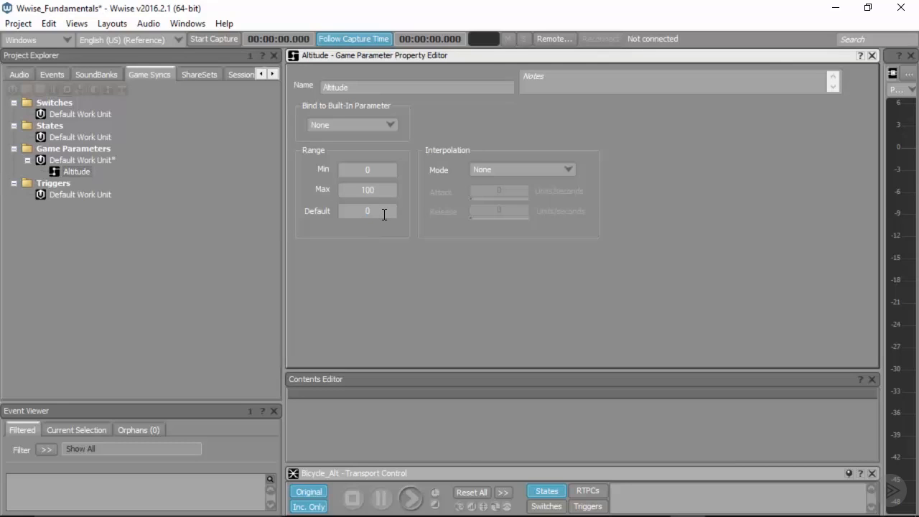
pyautogui.hotkey('ctrl', 's')
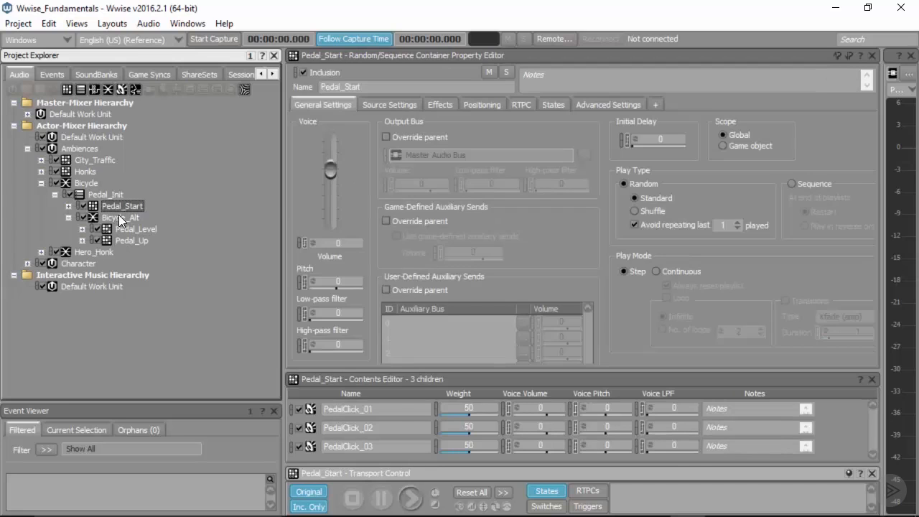
# Step: On Bicycle_Alt's Altitude blend track, stretch Pedal_Up to span about 33 to 100 and extend Pedal_Level's end to 58.5
pyautogui.click(121, 216)
pyautogui.click(642, 192)
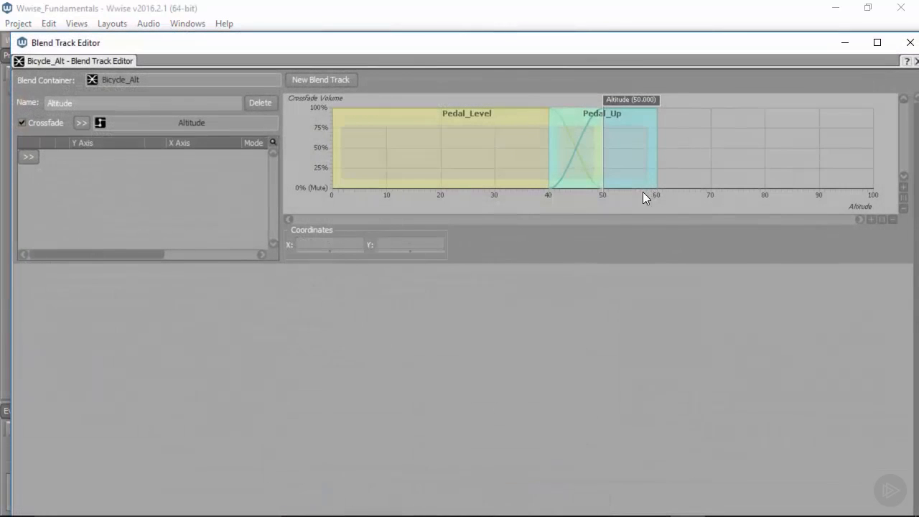
pyautogui.moveTo(654, 150); pyautogui.dragTo(872, 133)
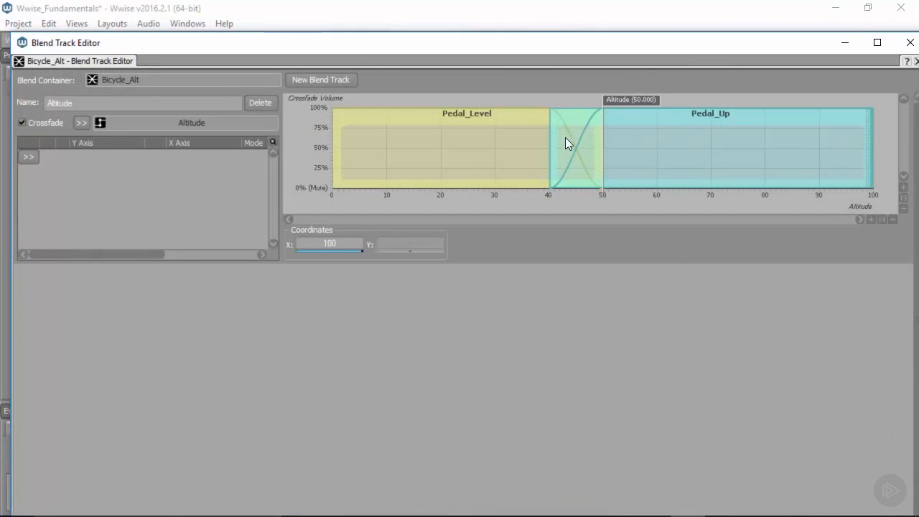
pyautogui.moveTo(549, 138); pyautogui.dragTo(512, 140)
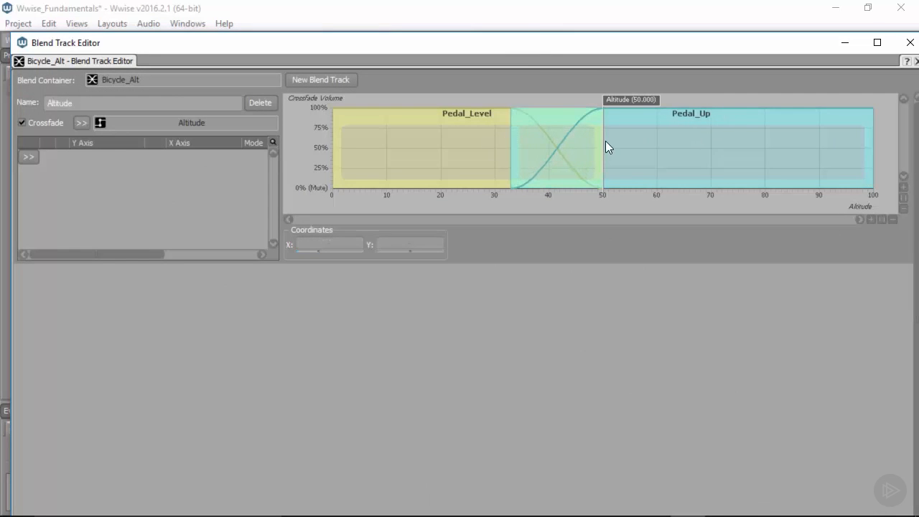
pyautogui.moveTo(602, 141); pyautogui.dragTo(647, 140)
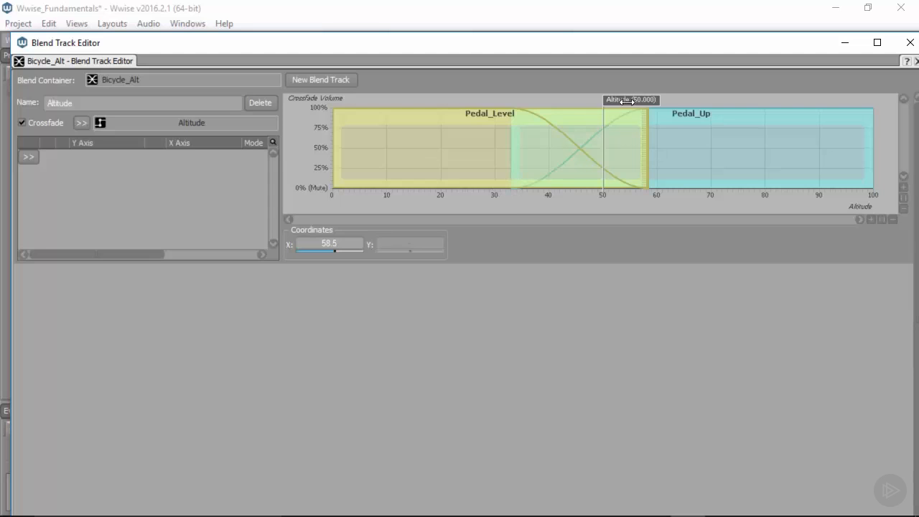
# Step: Move the Altitude cursor to about 19 and widen the Pedal_Level and Pedal_Up crossfade to about 25 to 69
pyautogui.moveTo(644, 97); pyautogui.dragTo(344, 98)
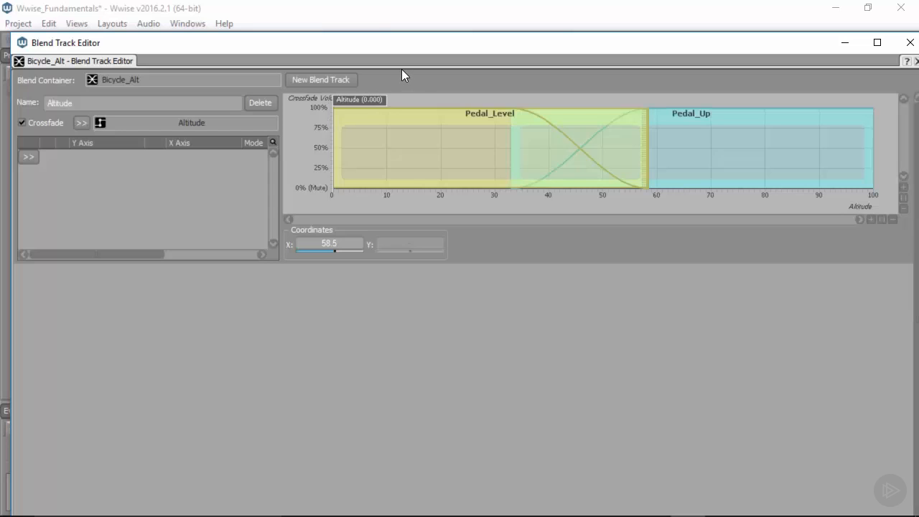
pyautogui.moveTo(352, 102); pyautogui.dragTo(457, 126)
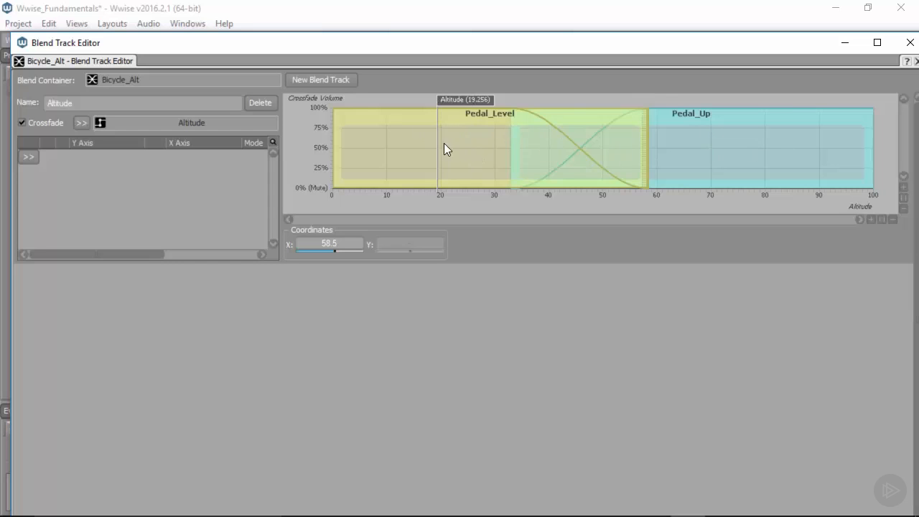
pyautogui.moveTo(648, 131); pyautogui.dragTo(706, 131)
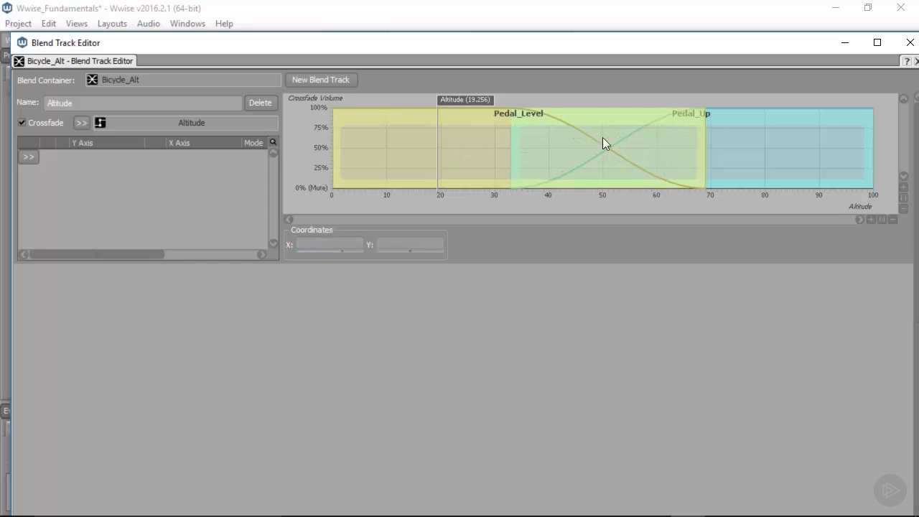
pyautogui.moveTo(514, 145); pyautogui.dragTo(468, 147)
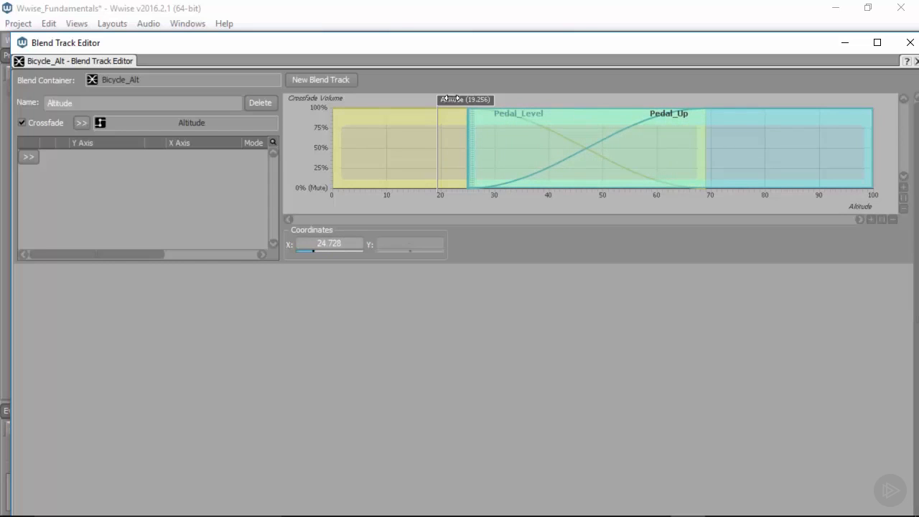
# Step: Position the blend track's Altitude cursor at about 20 and close the Blend Track Editor
pyautogui.moveTo(457, 99)
pyautogui.mouseDown()
pyautogui.moveTo(640, 133)
pyautogui.moveTo(758, 141)
pyautogui.moveTo(495, 114)
pyautogui.moveTo(445, 123)
pyautogui.moveTo(445, 100)
pyautogui.mouseUp()
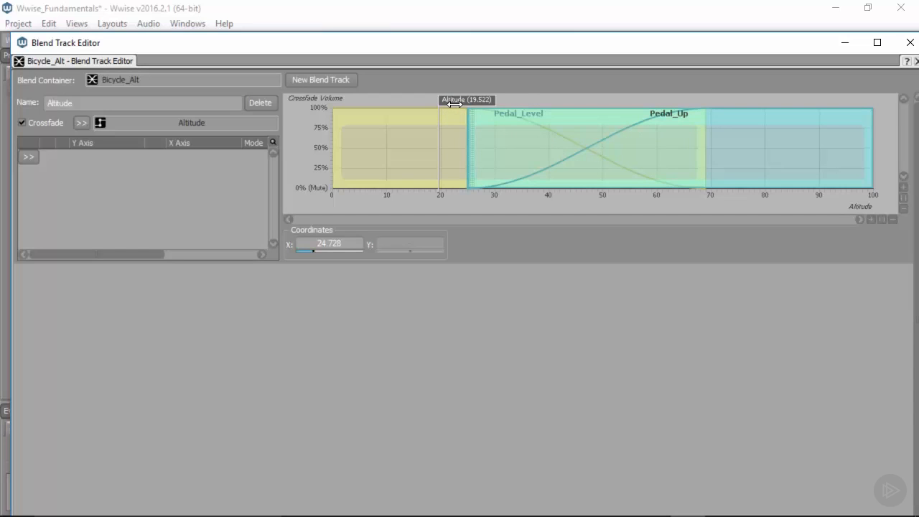
pyautogui.moveTo(454, 104); pyautogui.dragTo(458, 104)
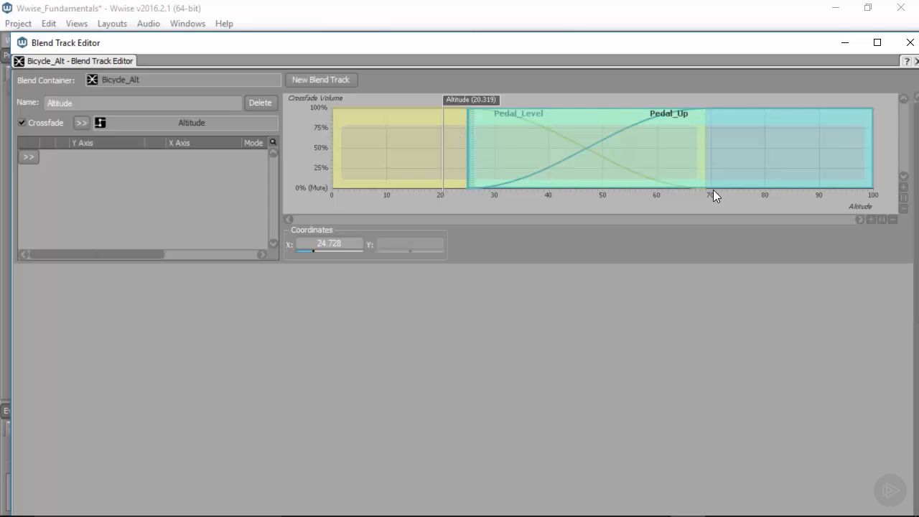
pyautogui.click(908, 45)
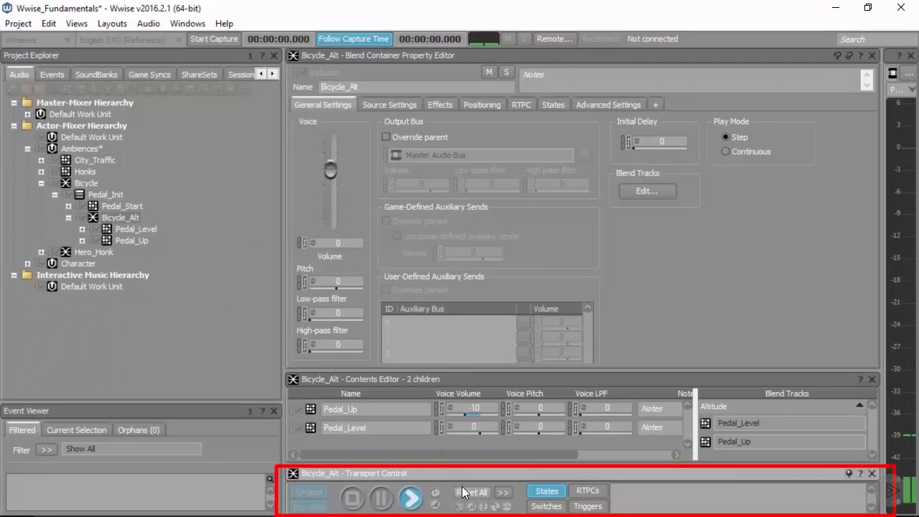
# Step: Show the RTPCs in Bicycle_Alt's Transport Control and audition playback with Altitude set to 70
pyautogui.click(588, 491)
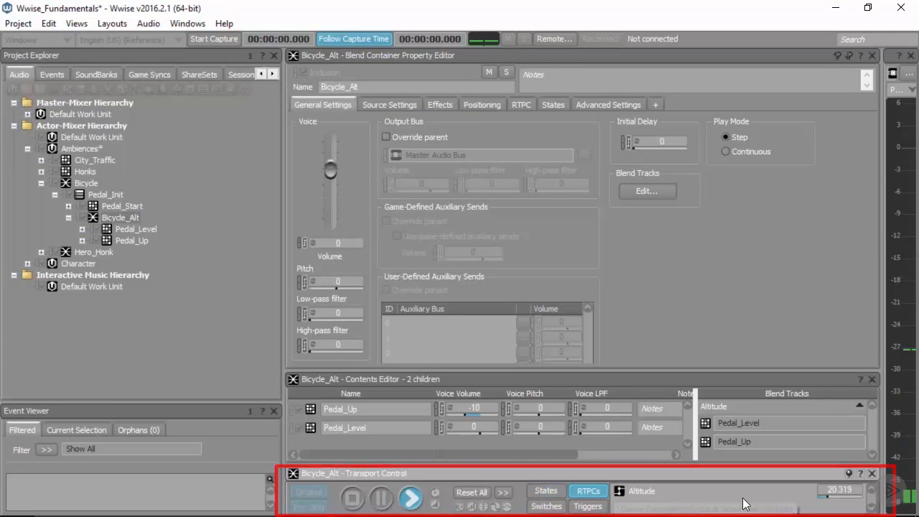
pyautogui.click(855, 489)
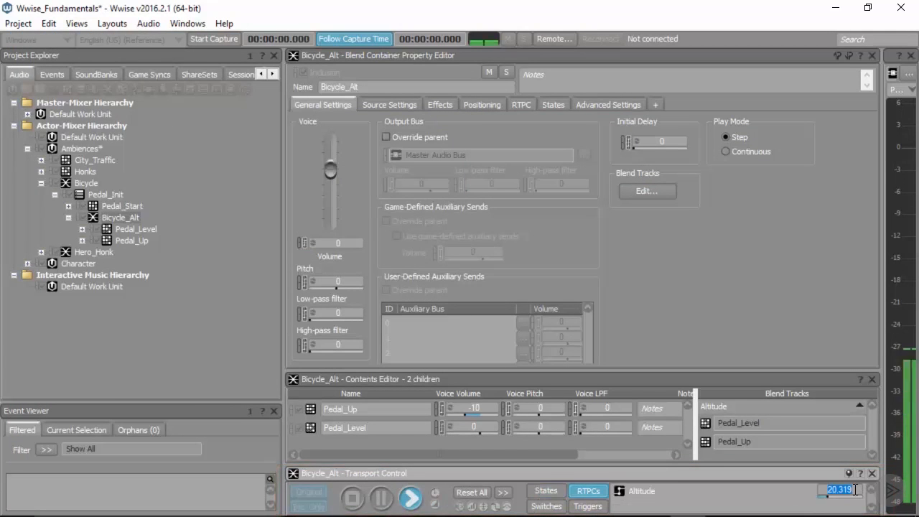
pyautogui.write('70')
pyautogui.press('Return')
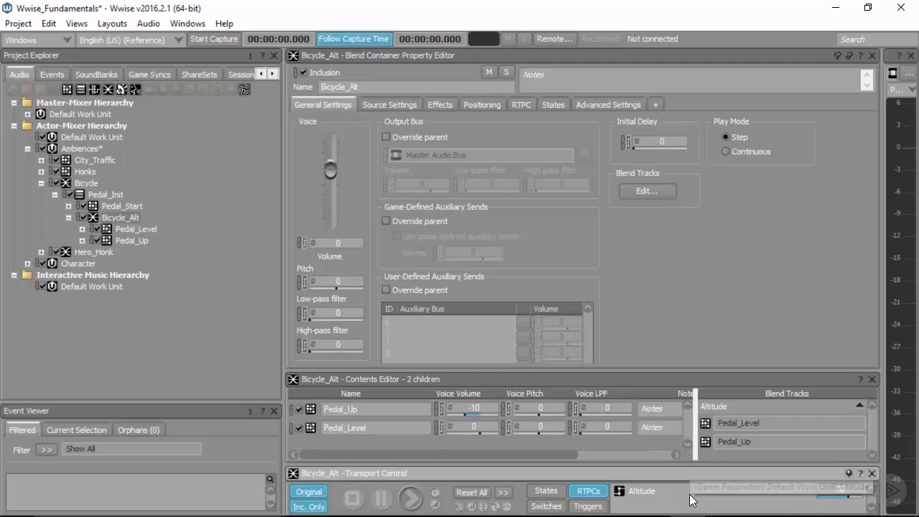
# Step: Set the Altitude game parameter's interpolation mode to Slew Rate
pyautogui.click(151, 74)
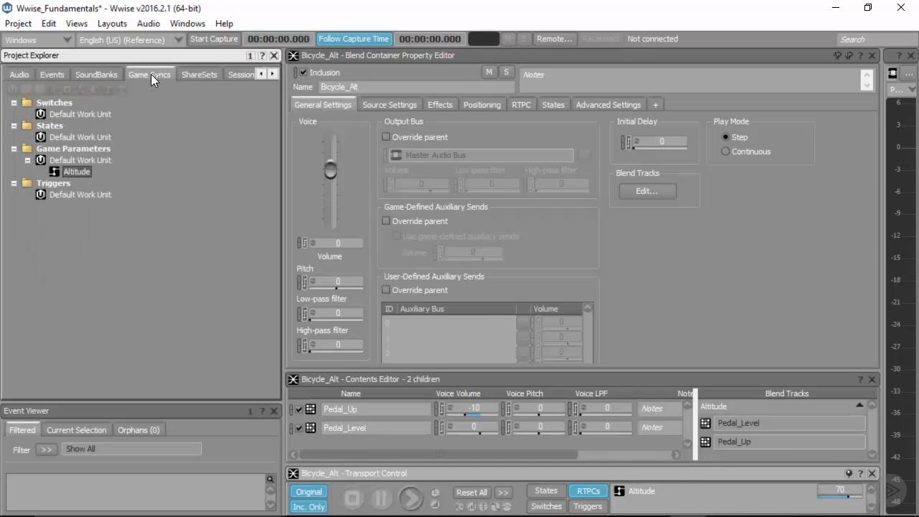
pyautogui.click(84, 159)
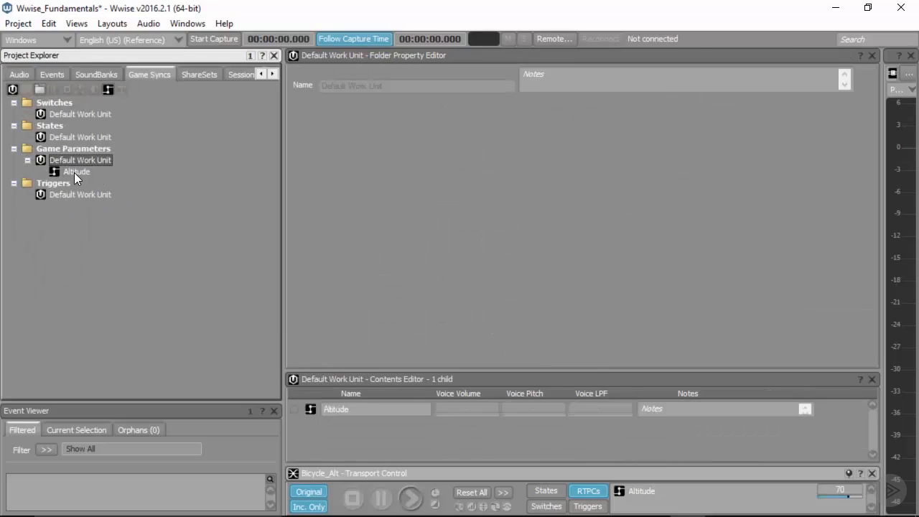
pyautogui.click(79, 172)
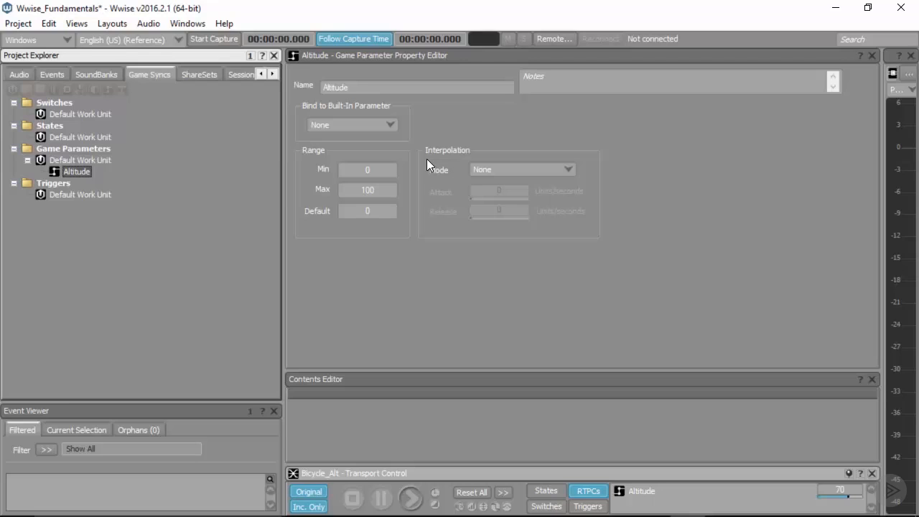
pyautogui.click(567, 169)
pyautogui.click(516, 192)
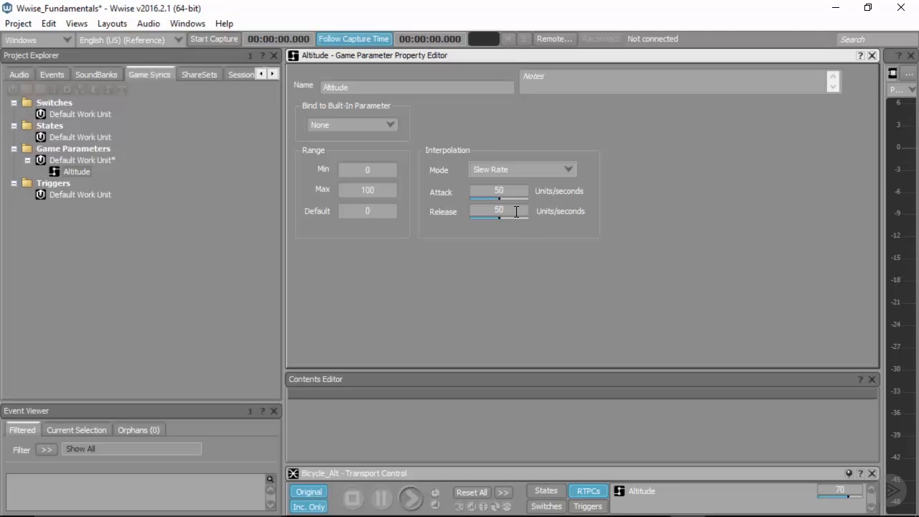
# Step: Set Altitude's slew rate attack and release to 35 units/second each and save the project
pyautogui.click(516, 192)
pyautogui.write('35')
pyautogui.click(521, 209)
pyautogui.write('35')
pyautogui.hotkey('ctrl', 's')
# Step: Play Bicycle_Alt and audition the slewed crossfade by setting the Altitude RTPC to 10 and back to 70
pyautogui.click(410, 499)
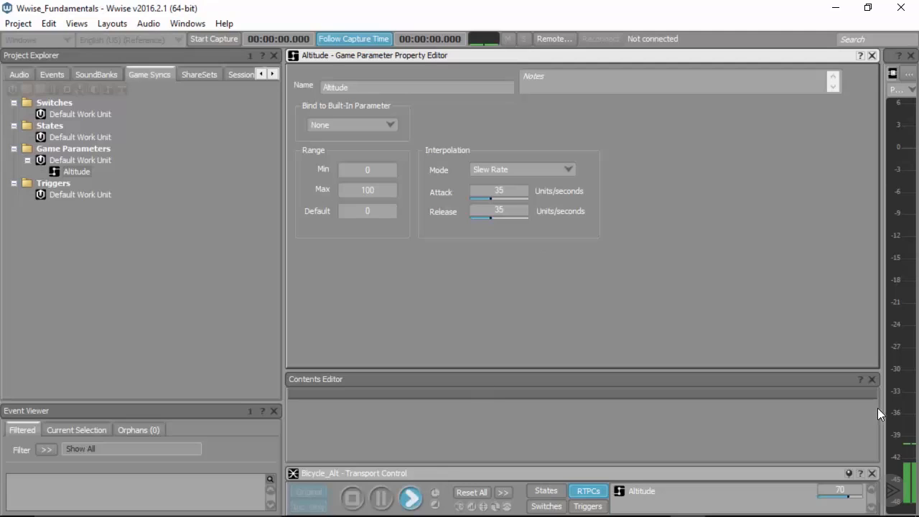
pyautogui.doubleClick(851, 492)
pyautogui.write('10')
pyautogui.press('Return')
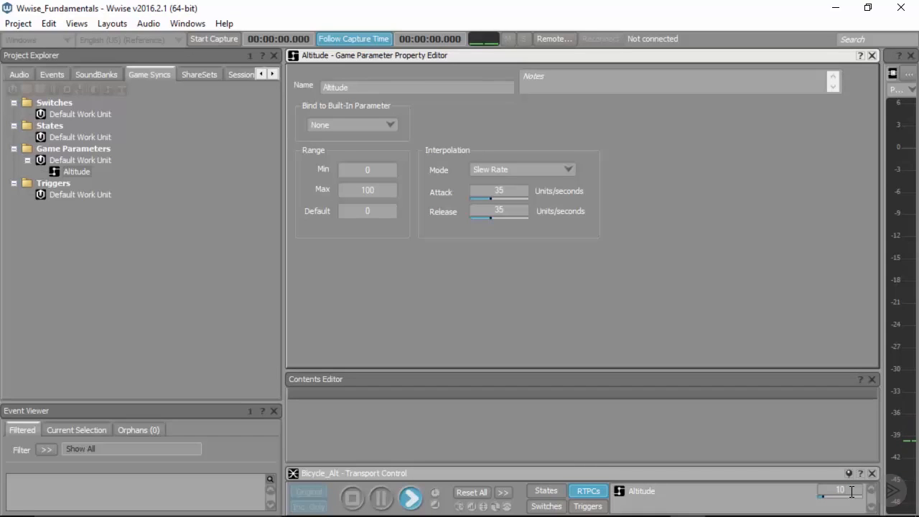
pyautogui.doubleClick(851, 491)
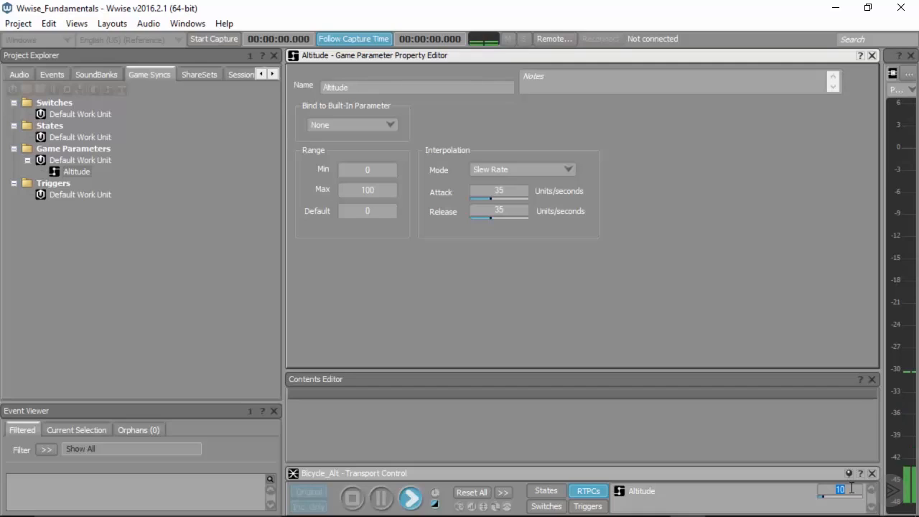
pyautogui.write('70')
pyautogui.press('Return')
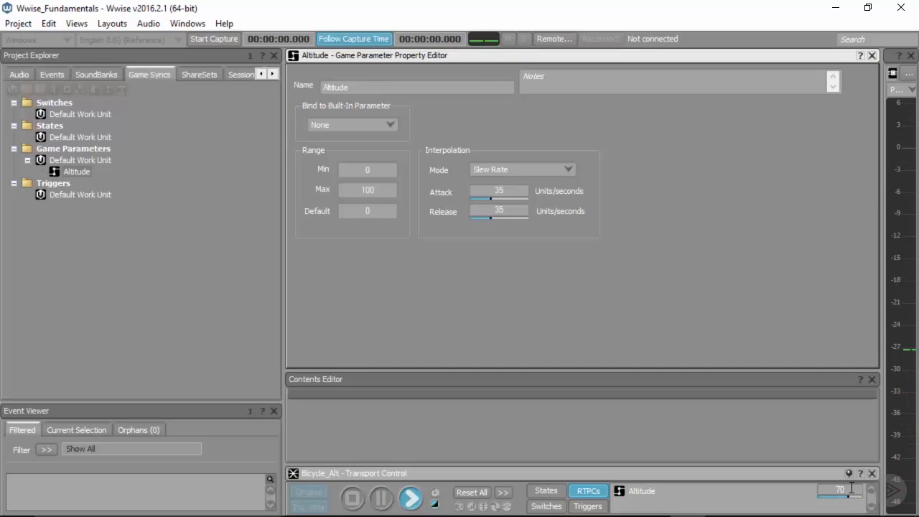